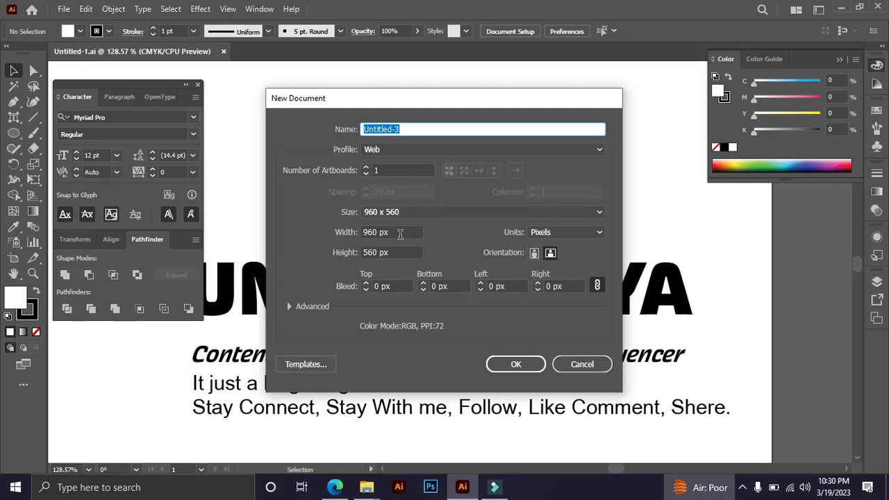
Create a new document 851 px wide and 315 px high.
click(405, 232)
text(8)
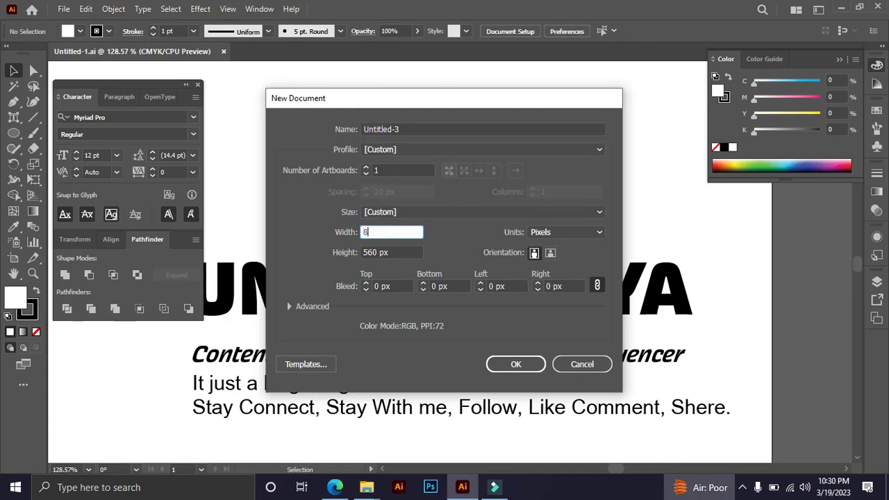
text(51)
key(Tab)
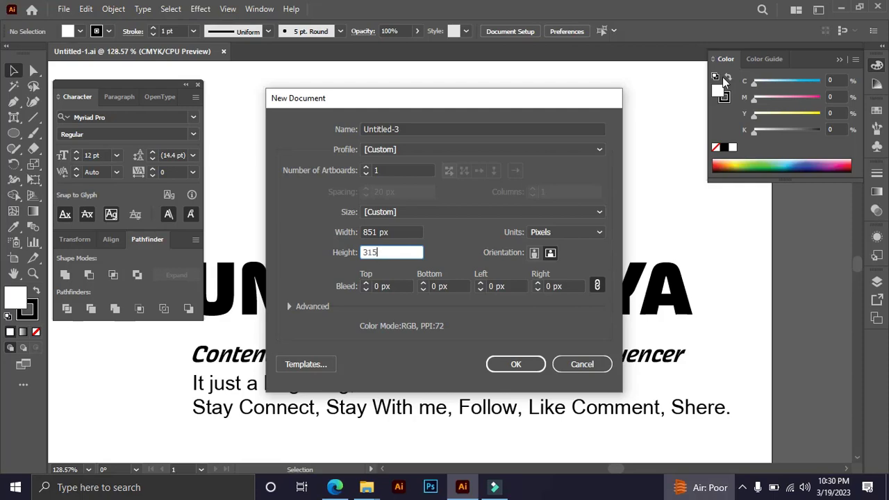
click(515, 364)
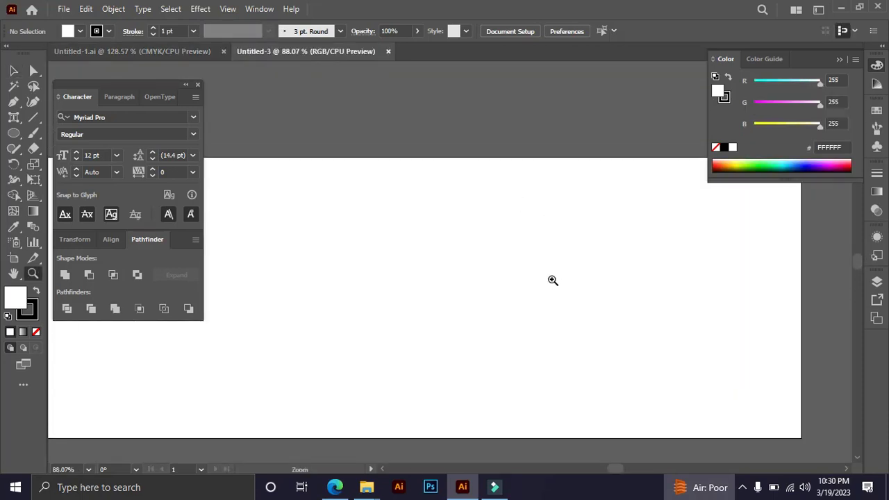
Create a rectangle 851 px wide and 312 px high with the Rectangle tool.
alt+click(492, 283)
drag(415, 220, 516, 266)
drag(21, 134, 45, 132)
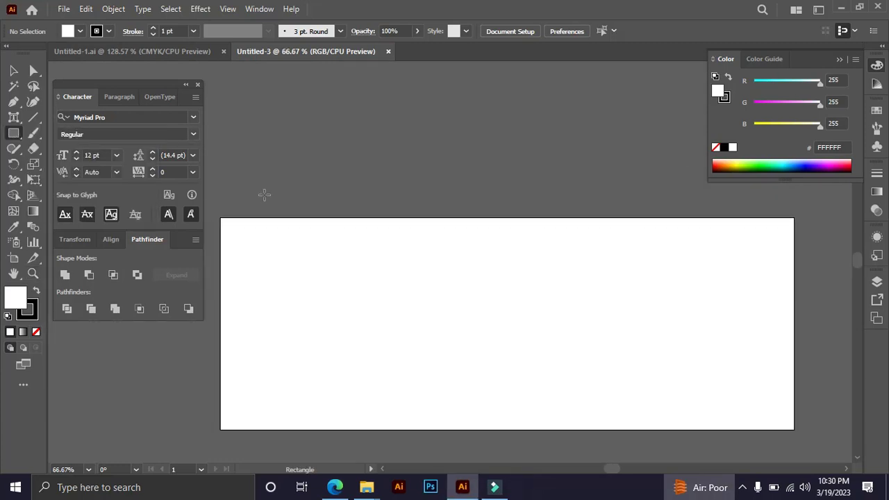
click(324, 241)
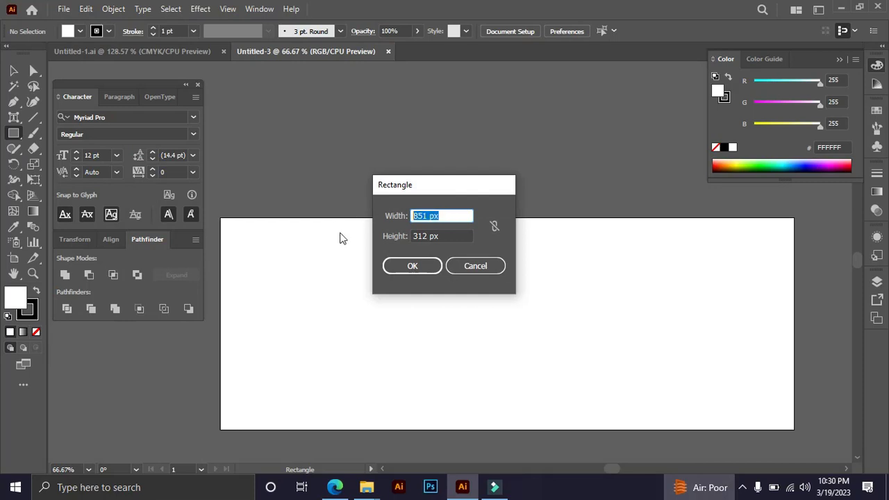
click(427, 266)
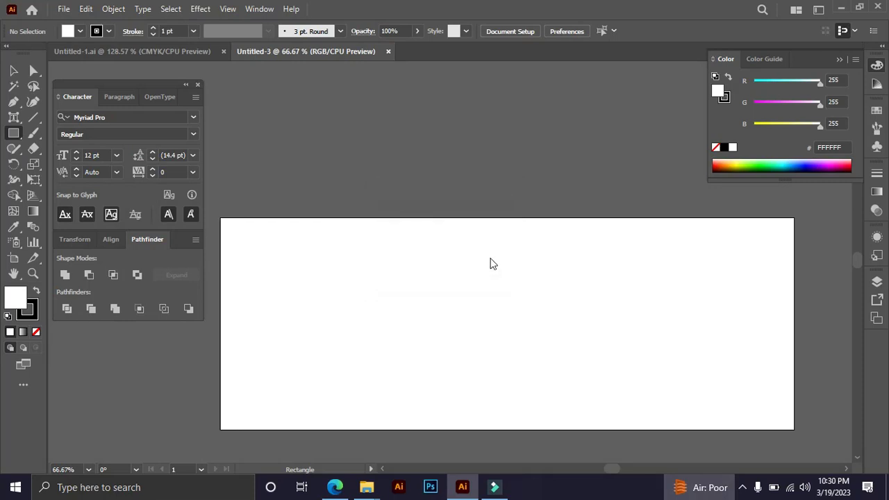
Move the white rectangle onto the artboard so its edges line up with the artboard's edges.
key(v)
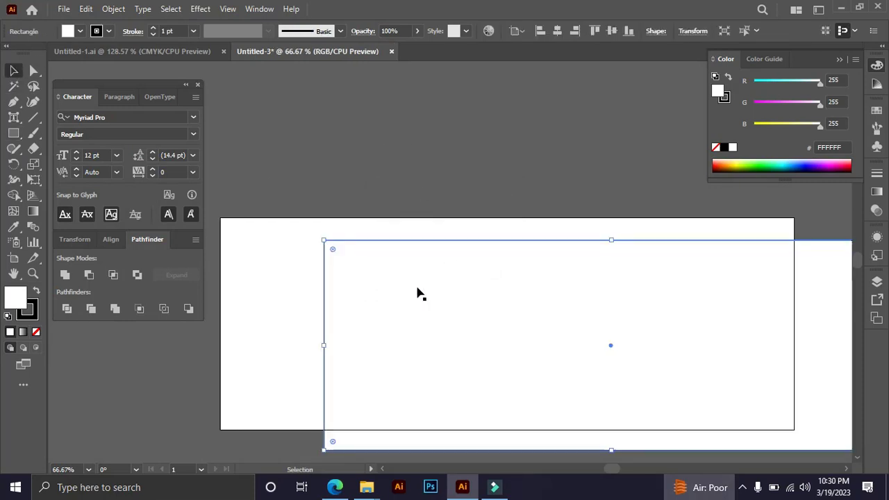
drag(418, 292, 347, 258)
click(382, 139)
click(452, 288)
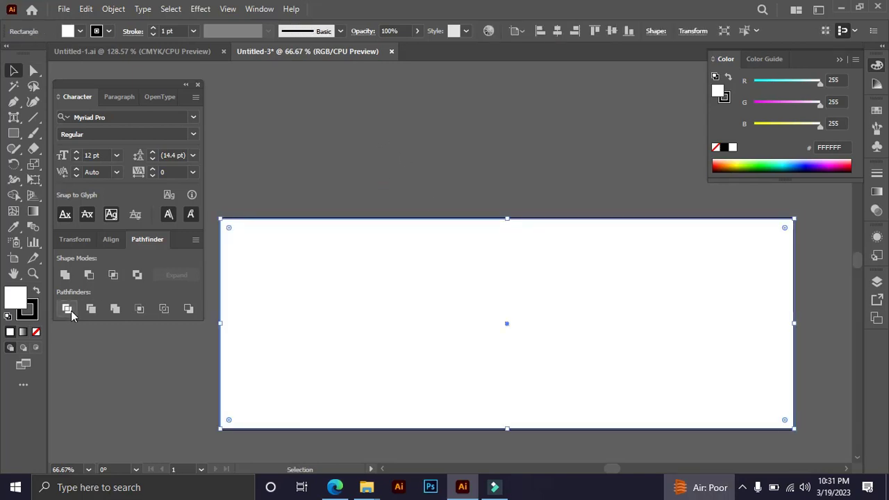
Remove the stroke from the background rectangle and leave it deselected.
click(28, 311)
click(36, 332)
key(x)
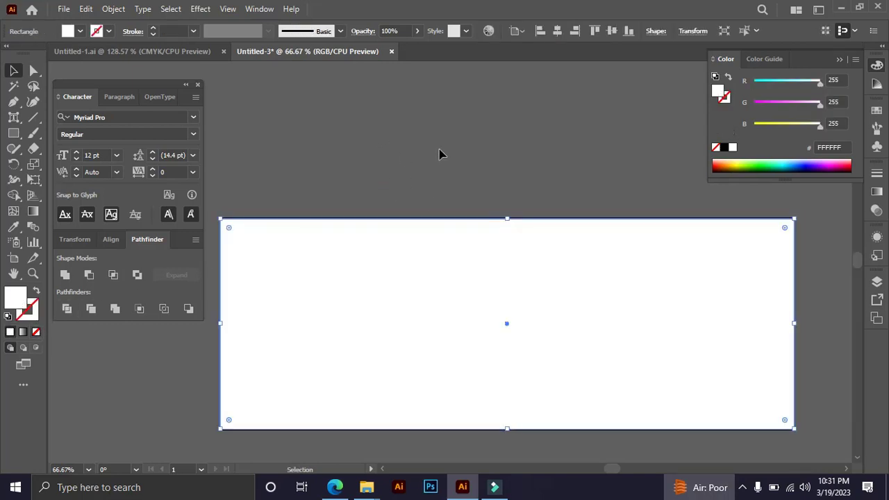
click(438, 156)
click(419, 272)
click(472, 157)
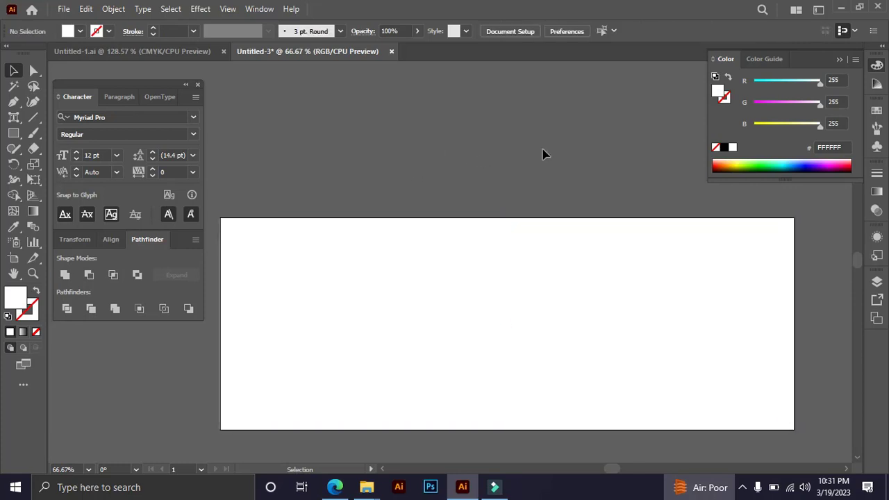
Draw a large circle with the Ellipse tool over the right part of the artboard, extending above its upper edge.
drag(544, 154, 501, 138)
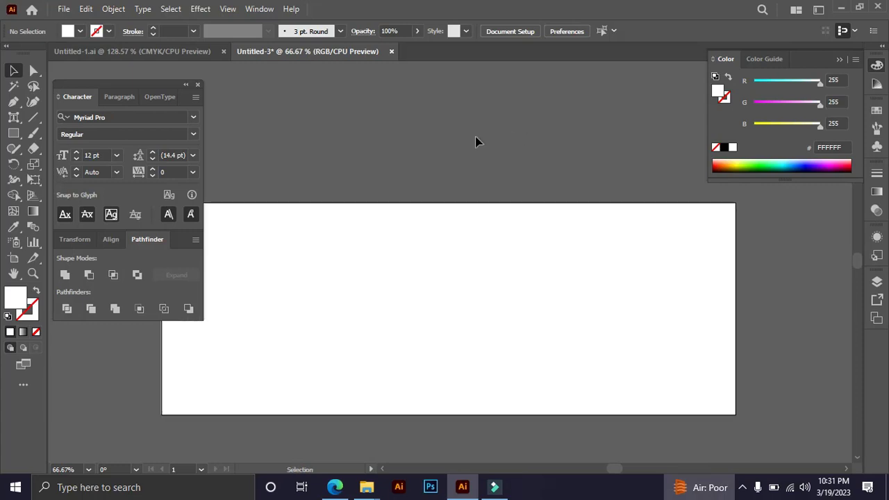
click(13, 135)
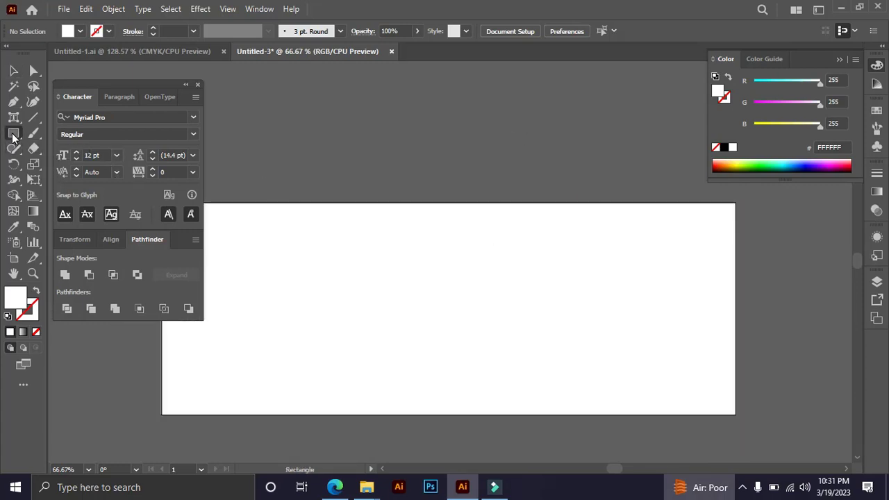
right_click(13, 135)
click(86, 169)
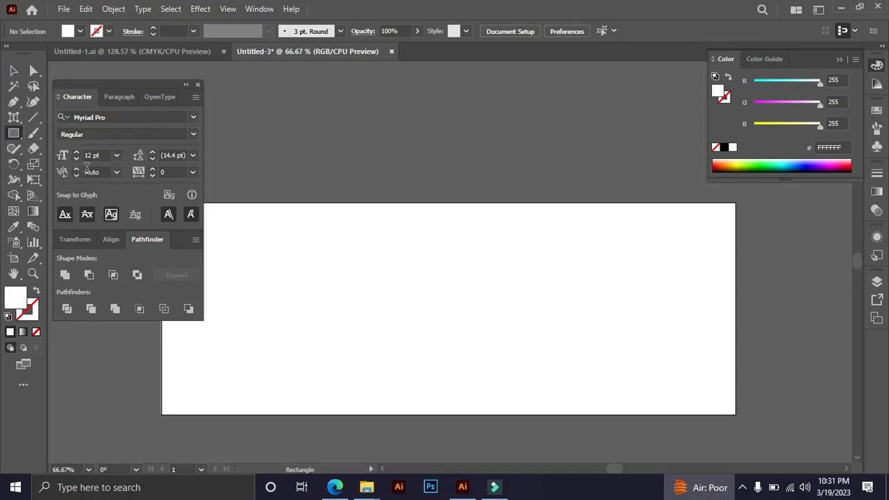
drag(617, 296, 609, 266)
key(v)
drag(605, 379, 613, 401)
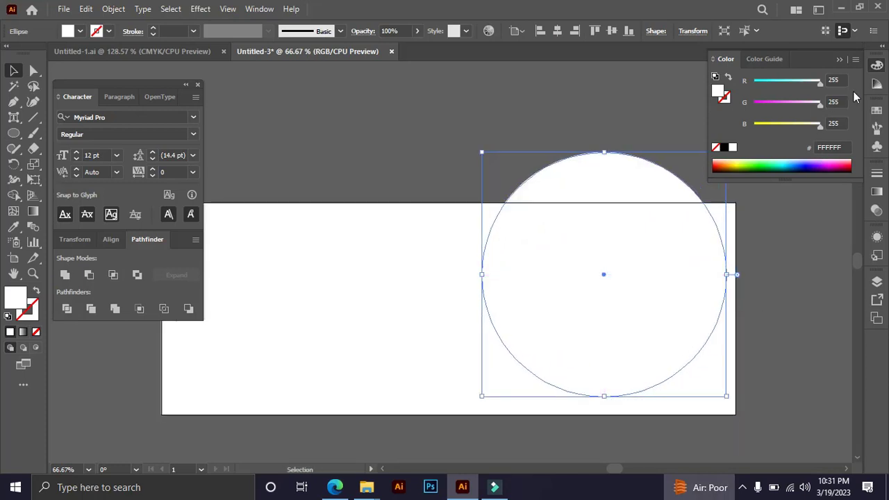
Switch the color sliders to CMYK and fill the circle with orange, M 81 and Y 100.
click(856, 59)
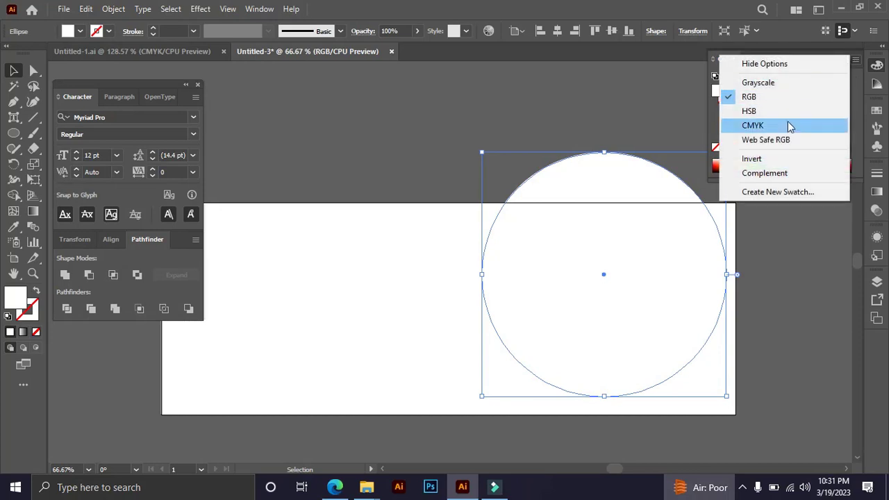
click(791, 125)
drag(754, 117, 808, 101)
click(611, 108)
drag(731, 313, 703, 271)
click(613, 271)
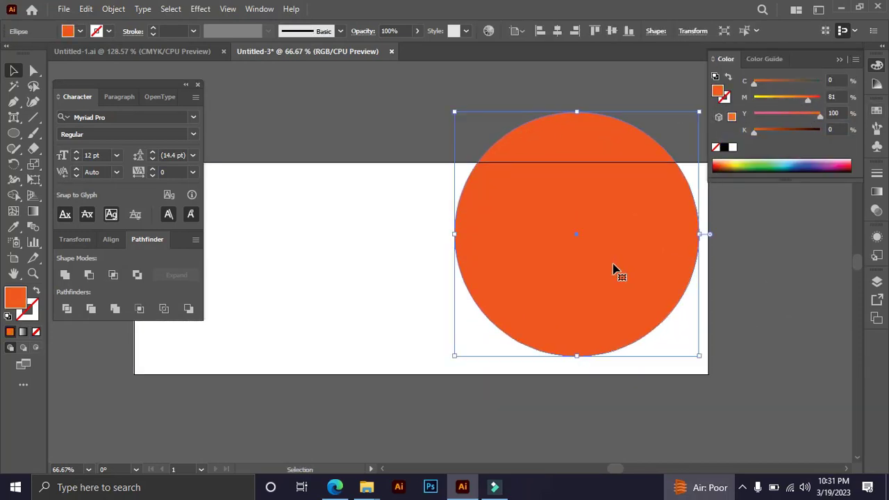
Duplicate the orange circle straight down past the artboard's lower edge and scale the copy slightly smaller.
drag(613, 271, 574, 448)
click(578, 452)
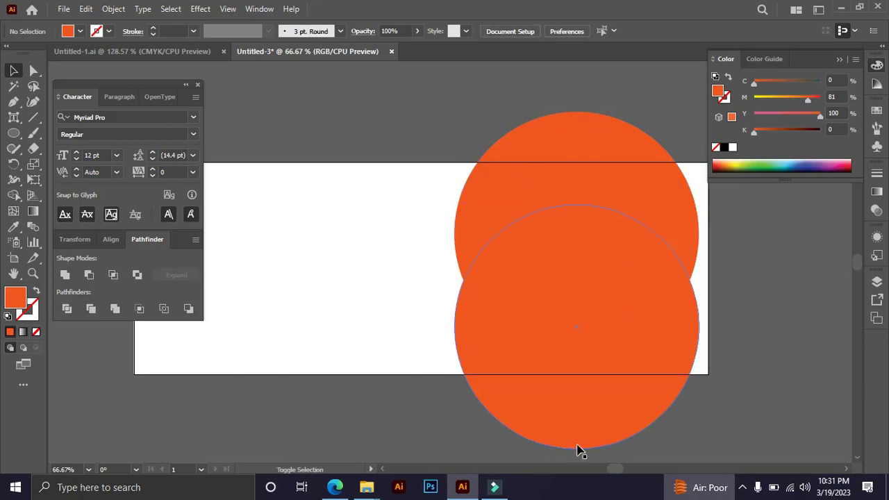
click(579, 421)
drag(578, 450, 581, 415)
scroll(581, 347, down, 3)
drag(573, 324, 580, 350)
drag(704, 405, 739, 463)
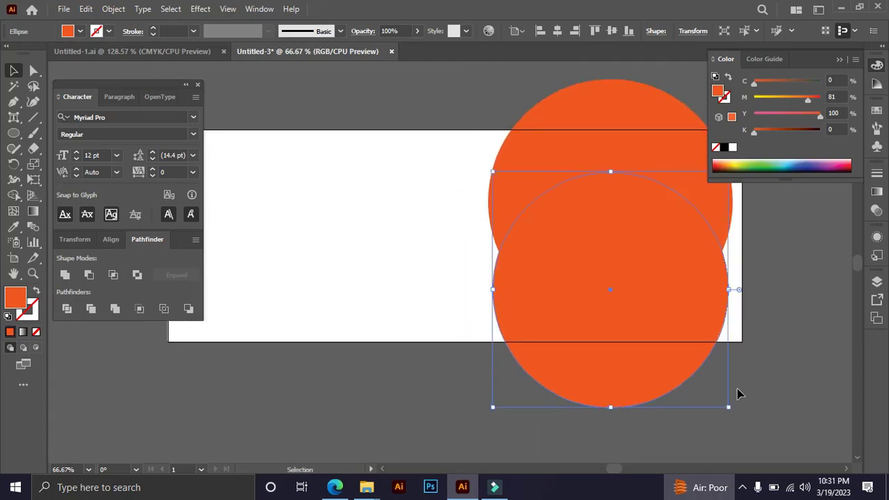
Enlarge the upper orange circle from its center and shift it up so it extends beyond the artboard's top and right edges.
key(Tab)
drag(761, 314, 726, 403)
click(595, 168)
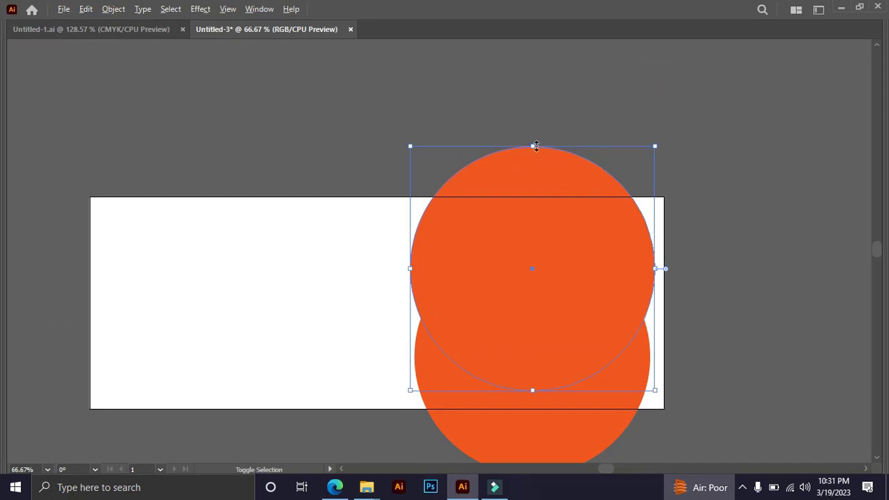
drag(536, 146, 536, 127)
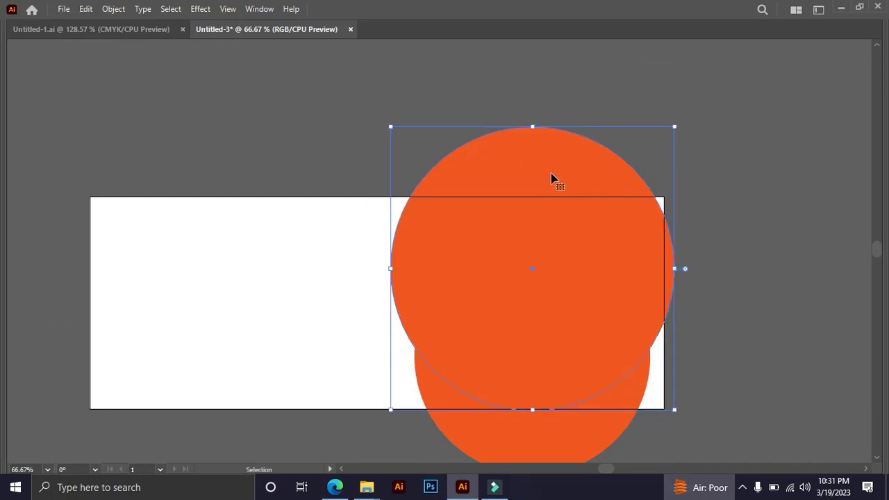
drag(553, 168, 554, 152)
drag(532, 111, 532, 94)
drag(545, 136, 545, 127)
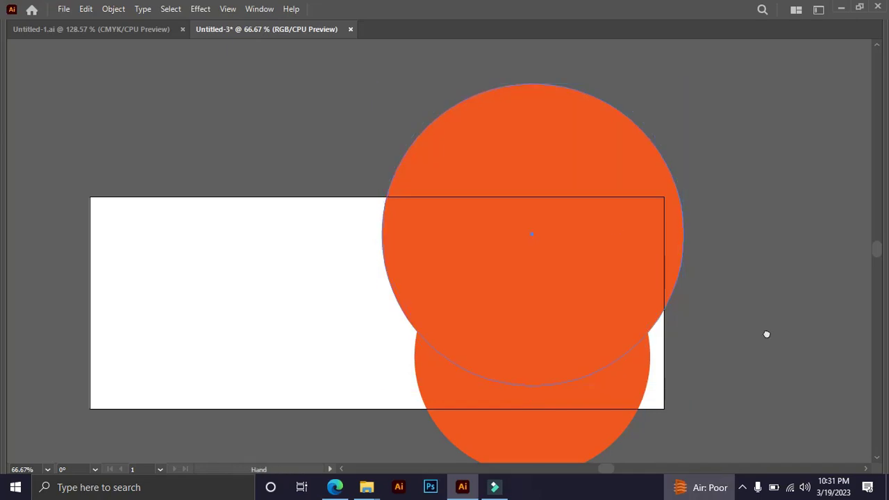
Fill the lower circle with pure yellow, M 0 and Y 100.
drag(767, 335, 776, 286)
click(574, 395)
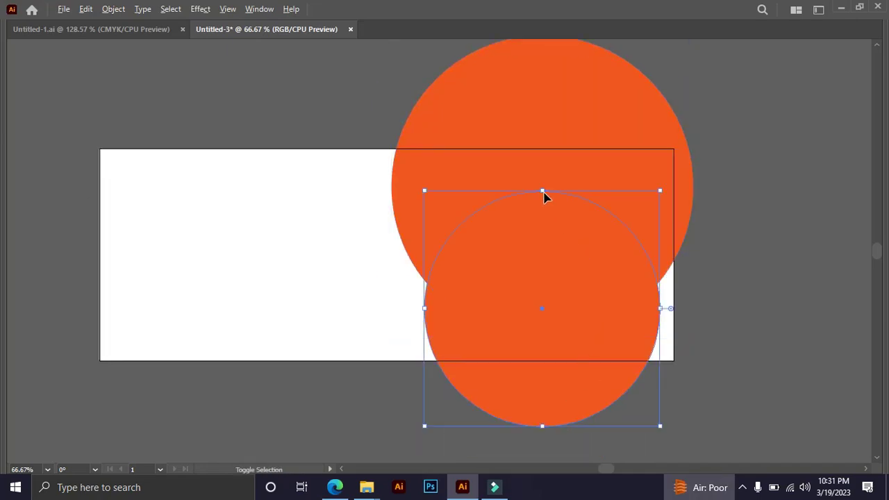
drag(545, 193, 545, 190)
key(Tab)
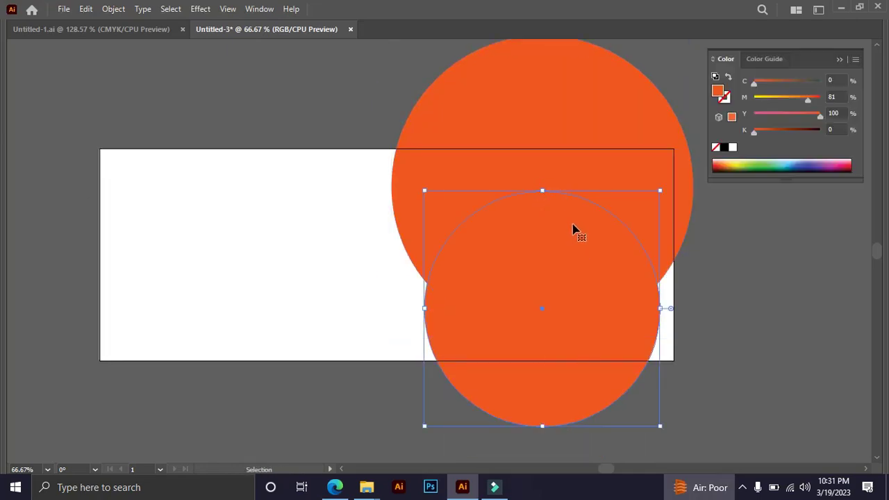
drag(805, 102, 719, 105)
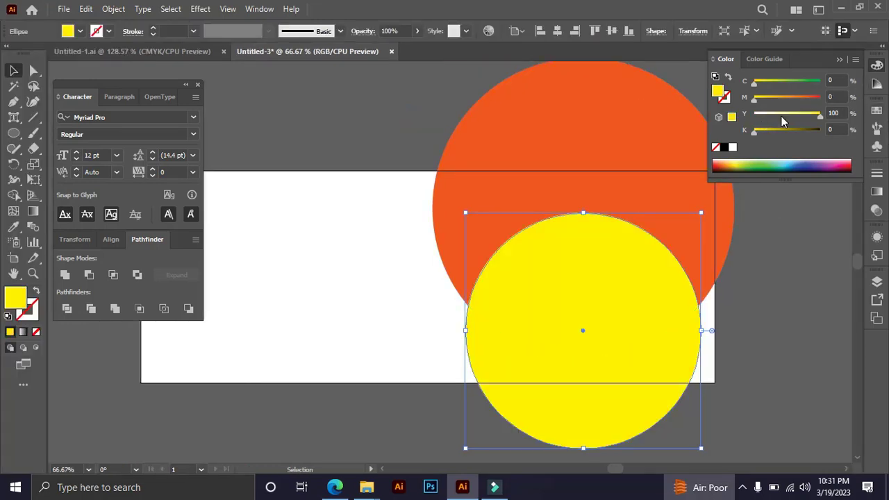
drag(781, 116, 876, 116)
click(828, 295)
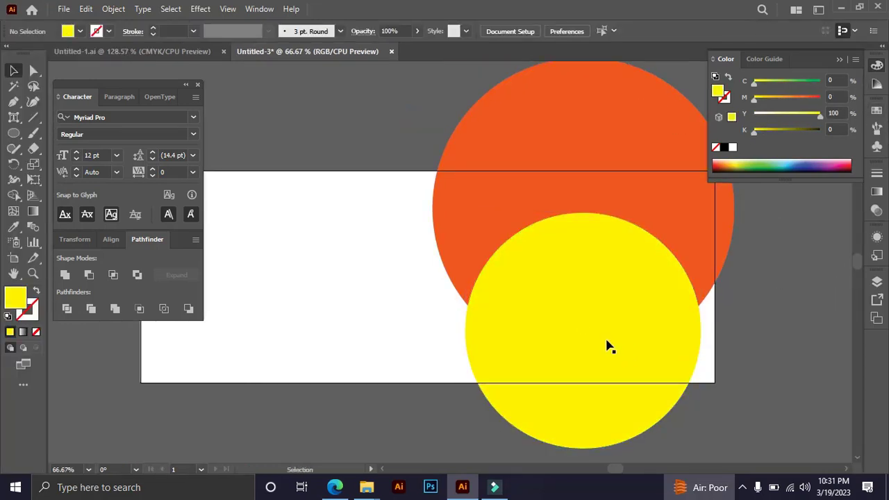
Duplicate the yellow circle in place and scale the copy down around its center.
key(a)
click(609, 346)
key(v)
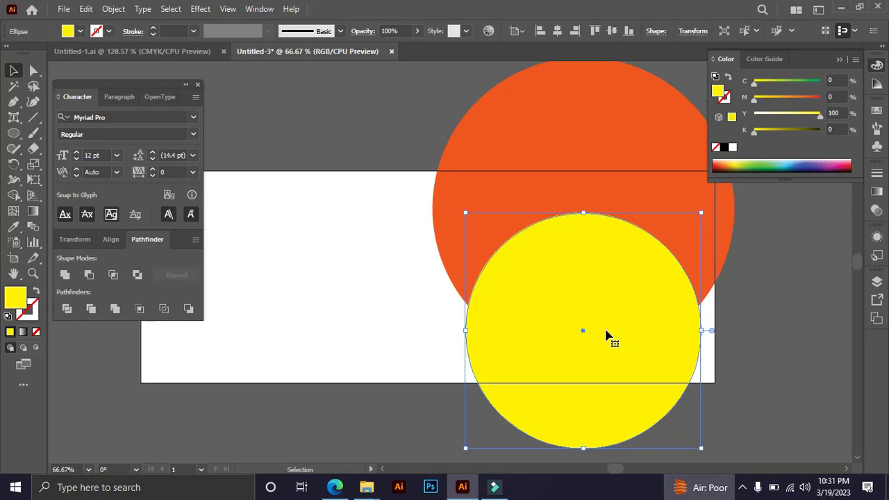
key(a)
key(v)
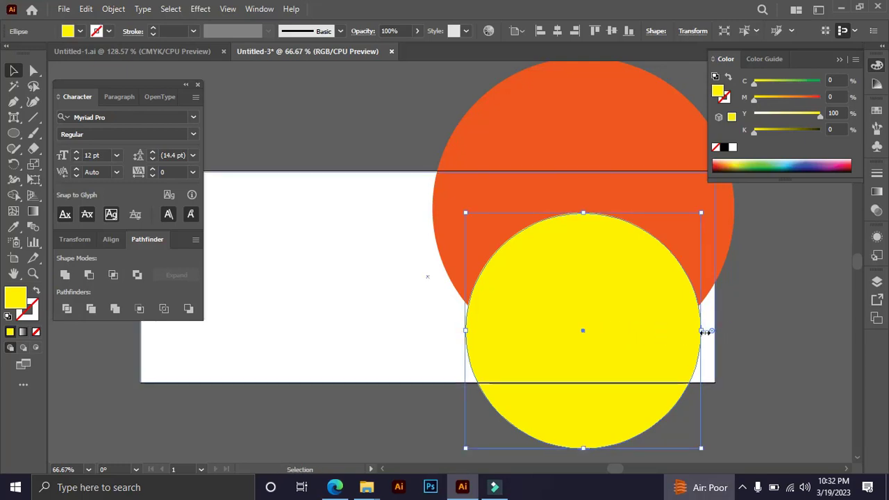
drag(703, 332, 691, 331)
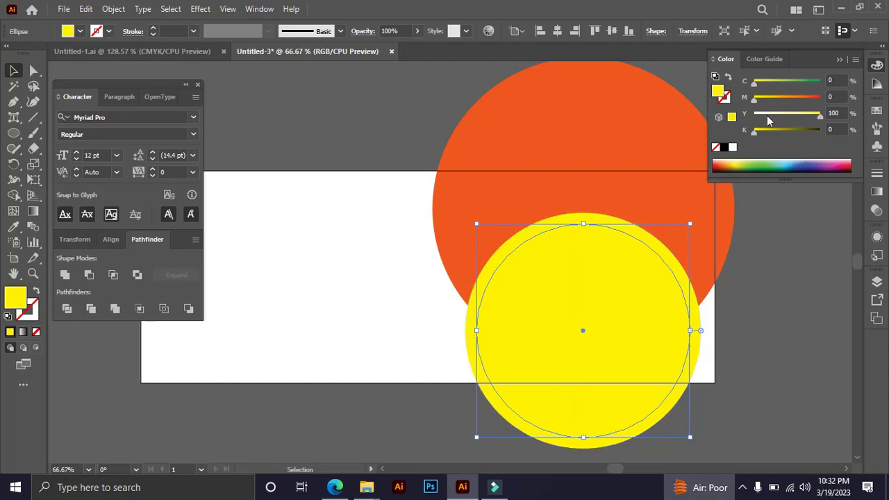
Fill the inner circle with white and enlarge it slightly, leaving a thin yellow ring around it.
drag(768, 121, 751, 120)
key(Tab)
key(z)
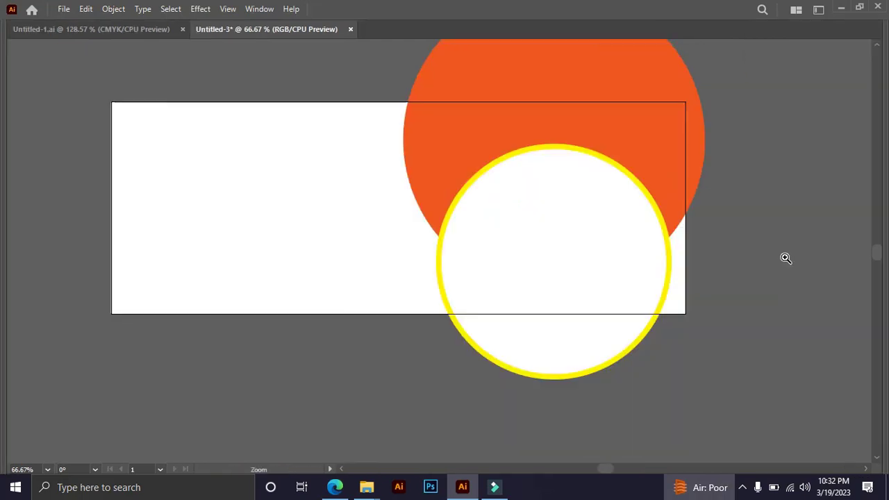
drag(792, 297, 804, 359)
key(v)
key(Tab)
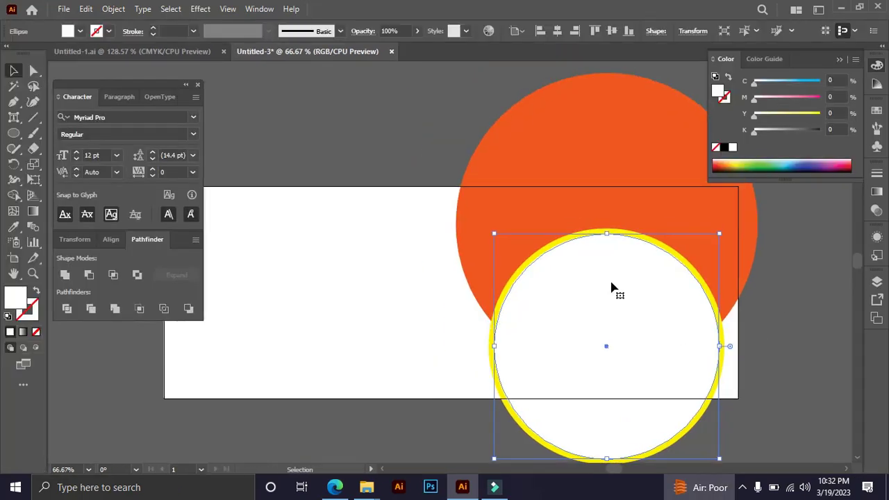
Open the photo 1677917840433.jpg from the Downloads folder, browsing the files as extra large icons.
click(63, 10)
click(86, 55)
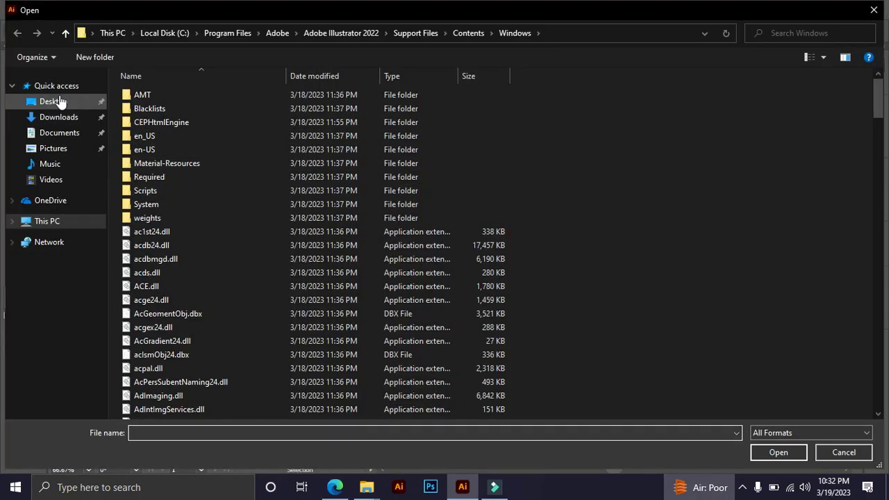
click(86, 104)
right_click(272, 178)
mouse_move(347, 189)
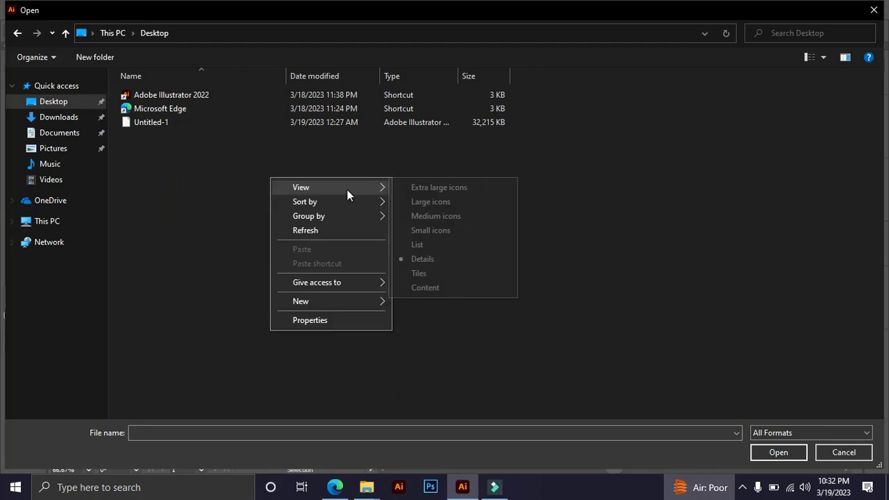
click(431, 186)
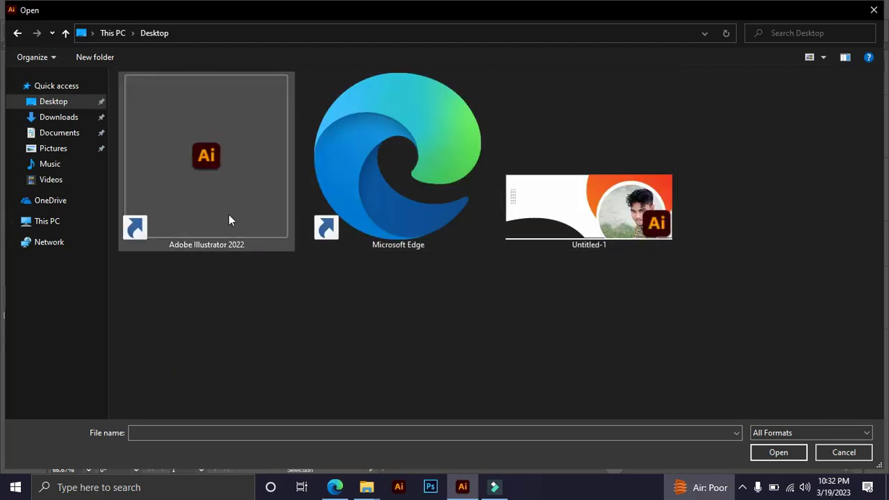
click(58, 117)
double_click(172, 118)
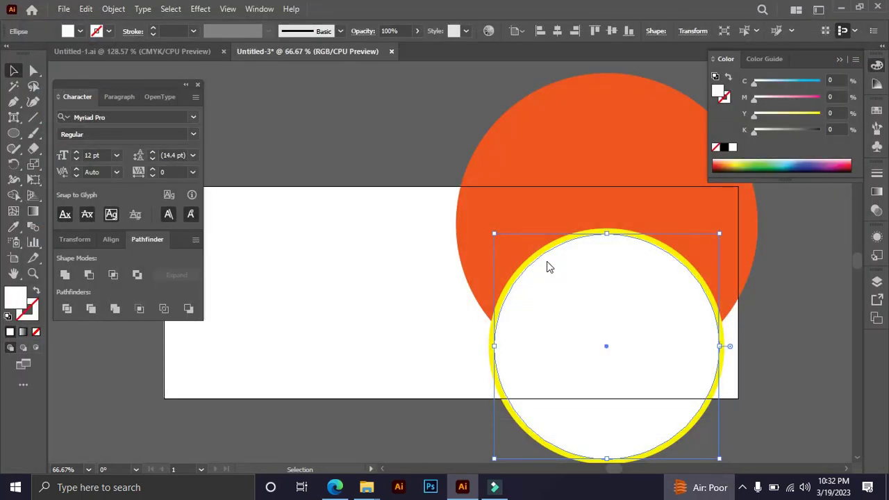
key(z)
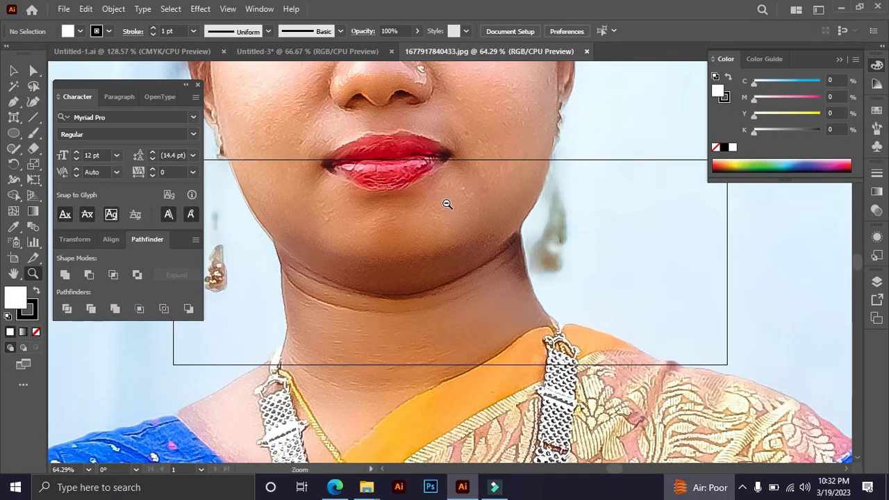
Scale the opened photo down proportionally around its center to about 646 × 861 px.
alt+click(449, 204)
alt+click(449, 205)
alt+click(448, 204)
alt+click(449, 205)
alt+click(448, 205)
alt+click(449, 205)
key(space)
drag(478, 298, 500, 229)
key(v)
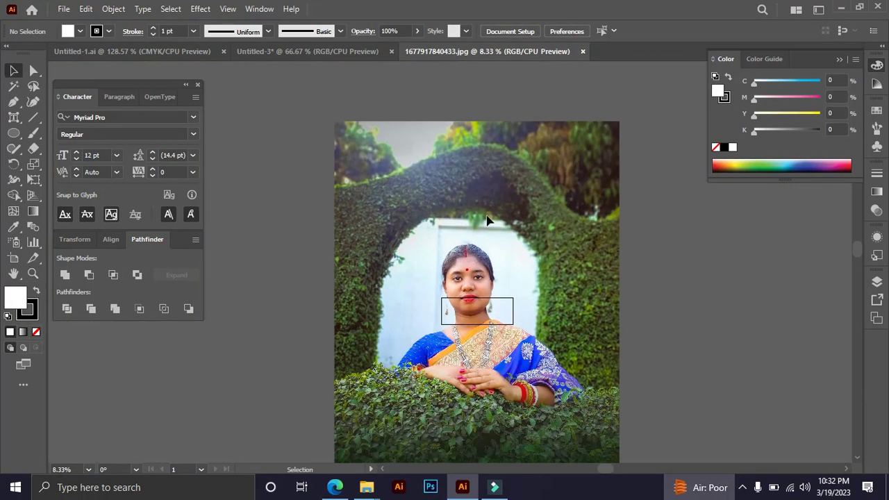
click(479, 123)
drag(477, 124, 500, 277)
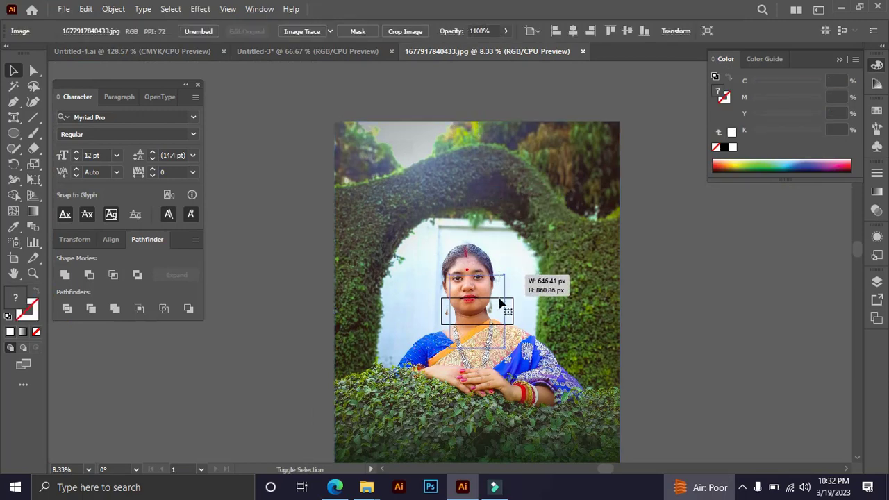
Transfer the photo into the banner document with cut and paste, closing its source document without saving.
key(ctrl+x)
key(ctrl+w)
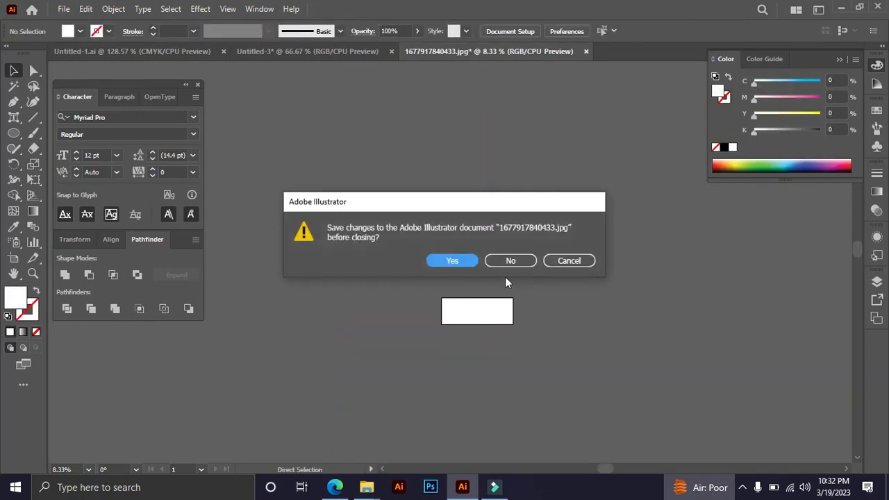
click(506, 259)
drag(536, 305, 428, 183)
click(607, 388)
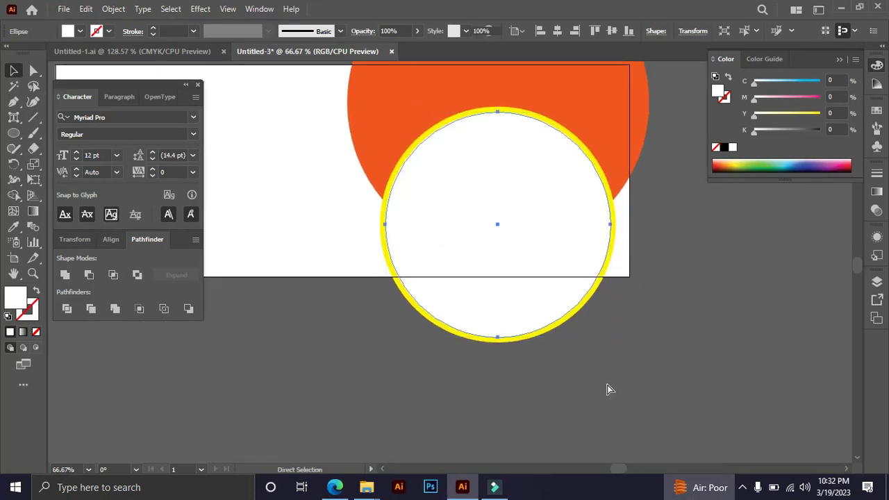
key(ctrl+v)
key(Tab)
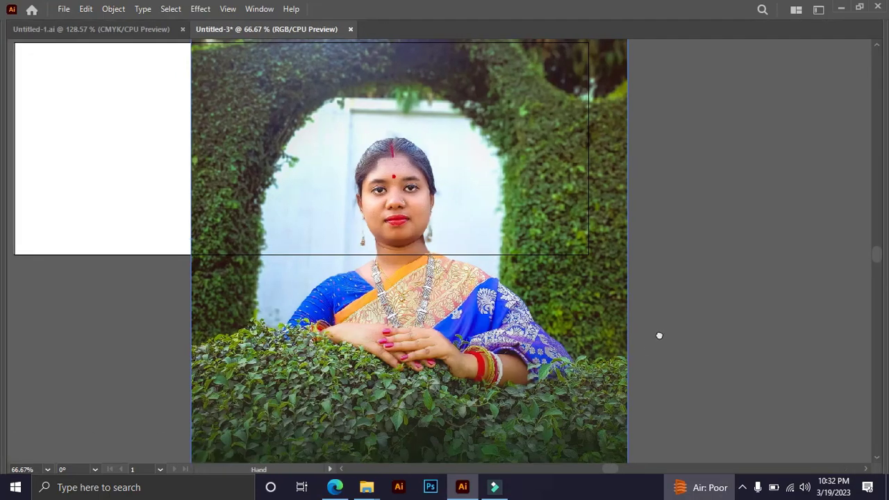
Shrink the pasted photo proportionally and position it over the yellow-ringed white circle so that it covers the whole ring.
drag(429, 274, 622, 307)
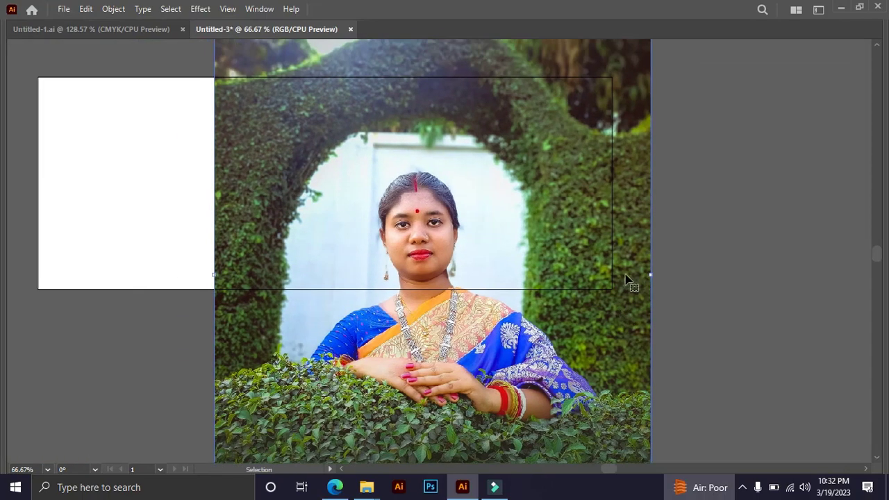
drag(646, 280, 546, 278)
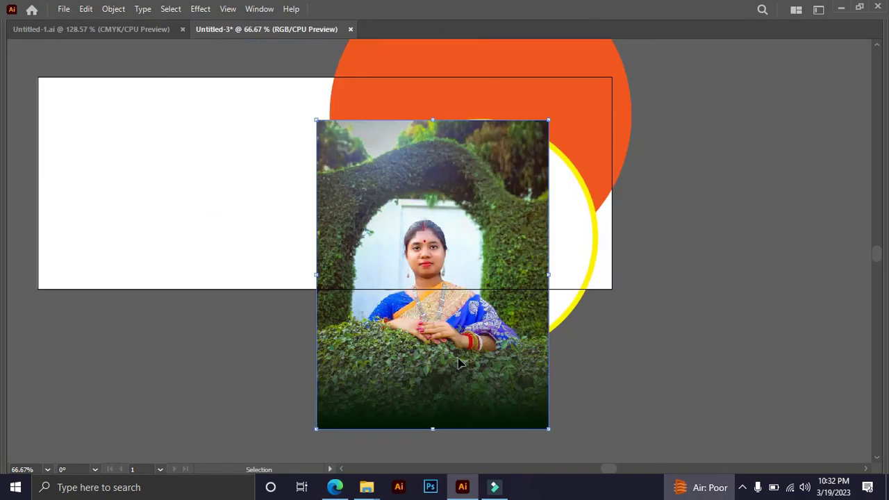
drag(471, 374, 520, 361)
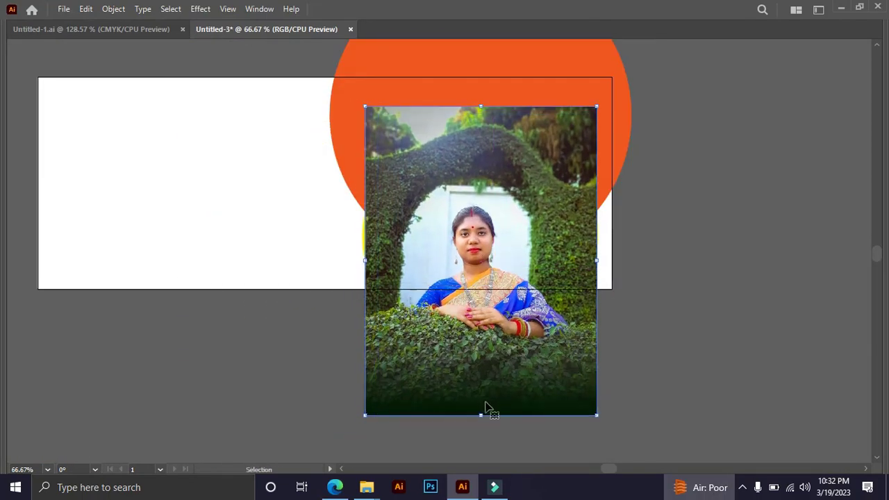
drag(481, 415, 483, 423)
drag(616, 365, 566, 359)
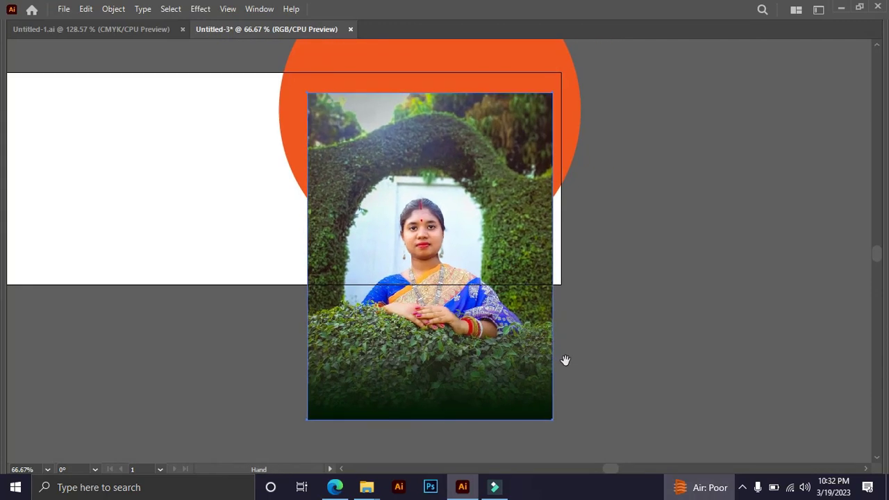
Send the photo behind the white circle and change that circle to no fill with a white stroke.
key(Tab)
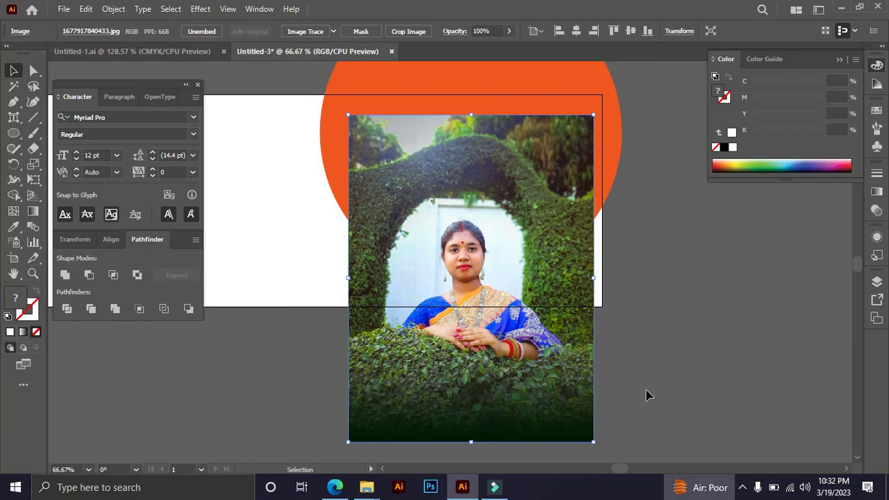
key(ctrl+[)
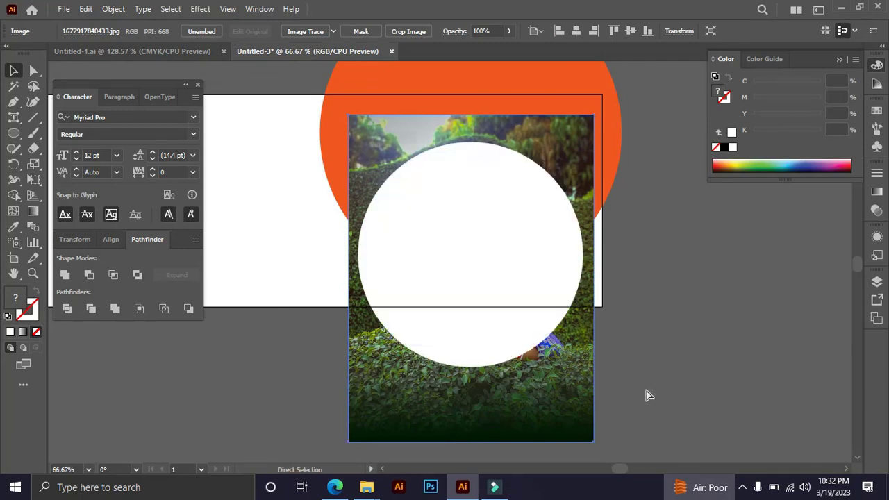
click(463, 236)
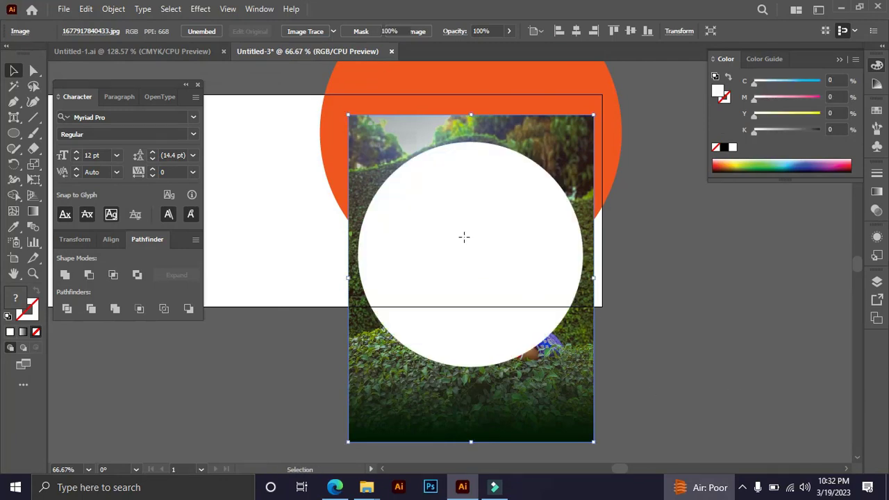
click(36, 333)
click(10, 332)
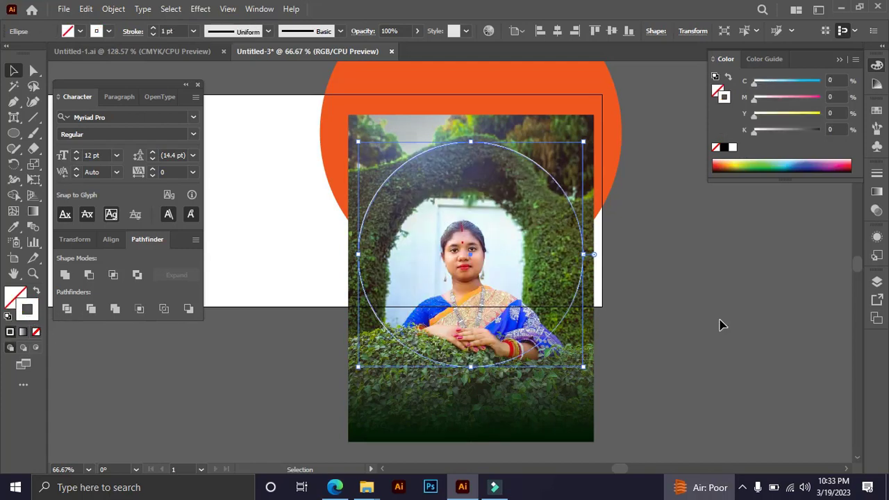
Move the photo up and enlarge it slightly so the woman sits centered inside the circle outline.
click(702, 332)
click(539, 408)
drag(539, 408, 540, 365)
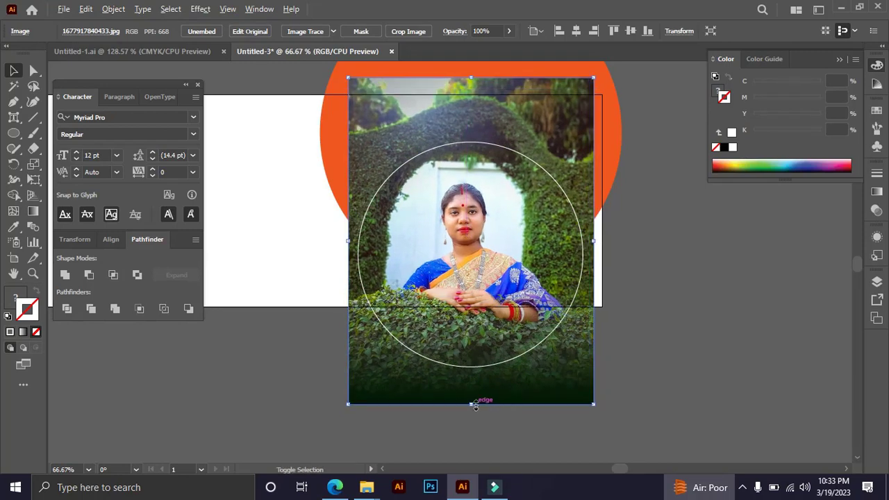
drag(471, 405, 471, 414)
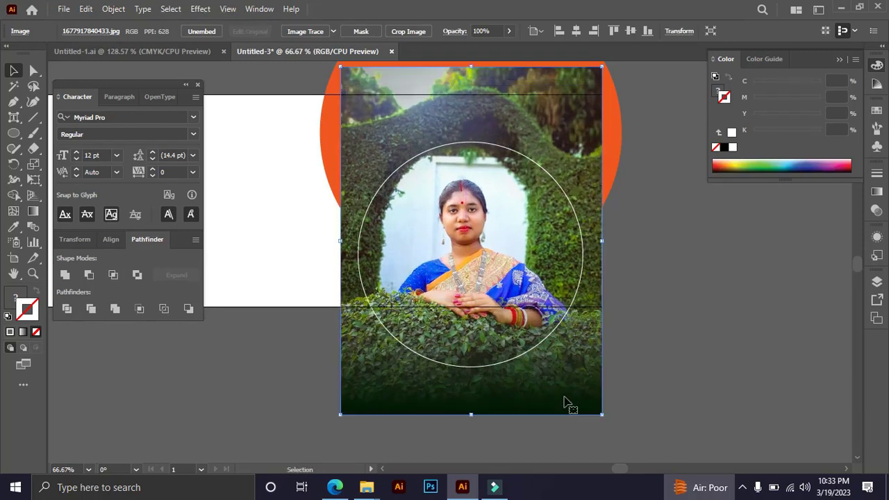
click(682, 340)
Clip the photo to the circle outline with a clipping mask.
click(573, 380)
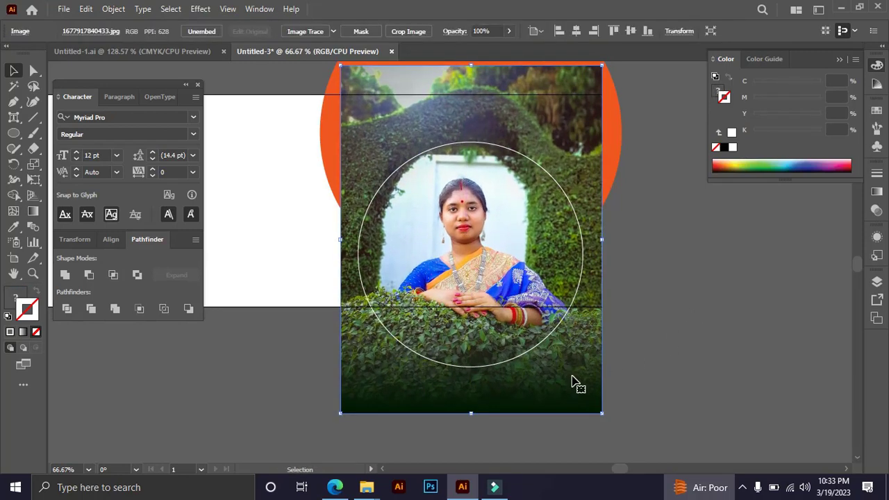
shift+click(581, 271)
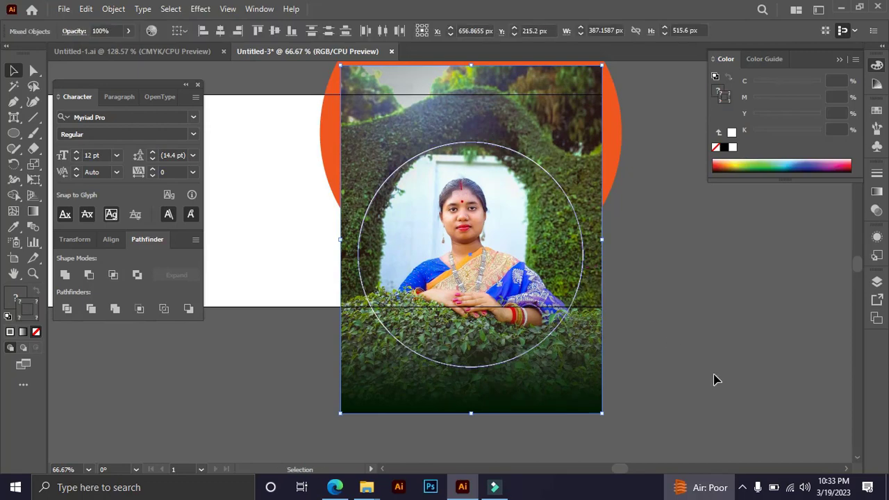
right_click(507, 197)
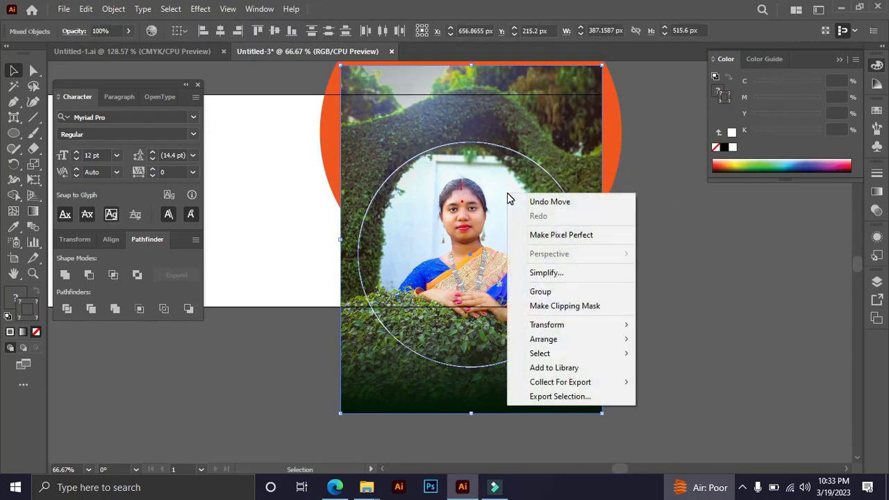
click(565, 305)
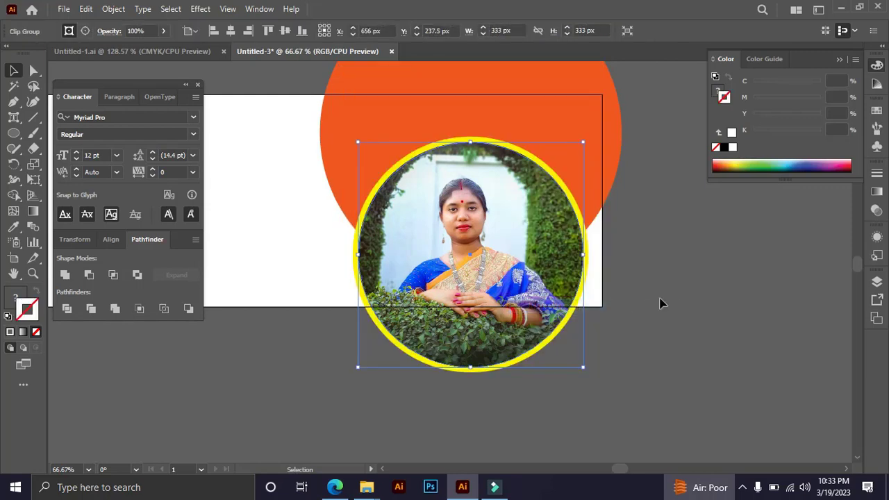
click(676, 290)
Hide the clipped photo and the yellow circle, and show all hidden objects so that both are selected together.
key(Tab)
key(space)
drag(587, 268, 661, 331)
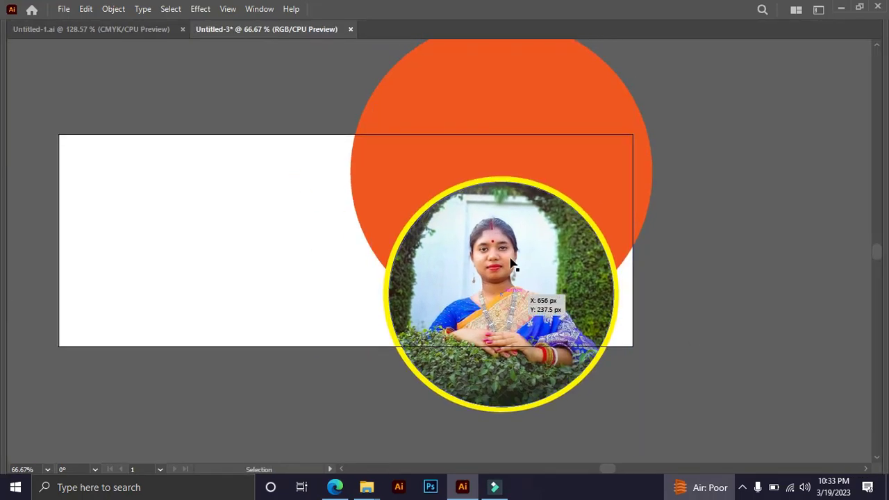
scroll(694, 333, up, 1)
click(553, 308)
key(a)
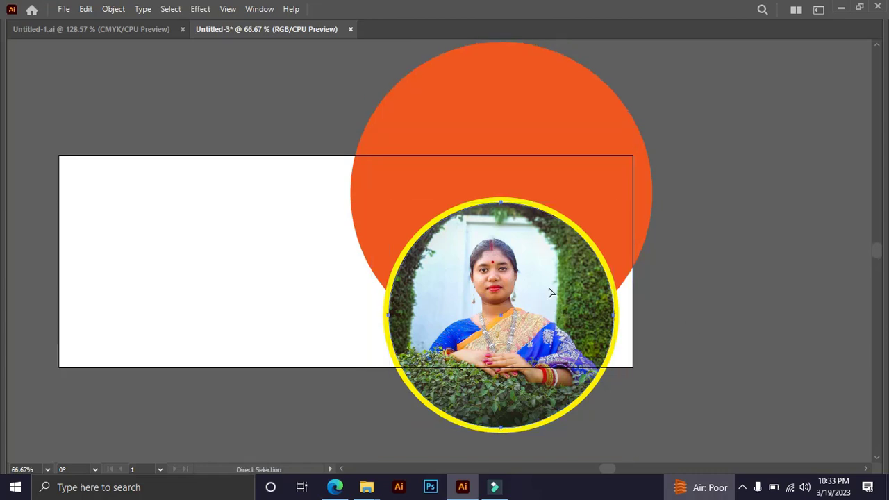
key(ctrl+c)
key(ctrl+x)
ctrl+click(510, 270)
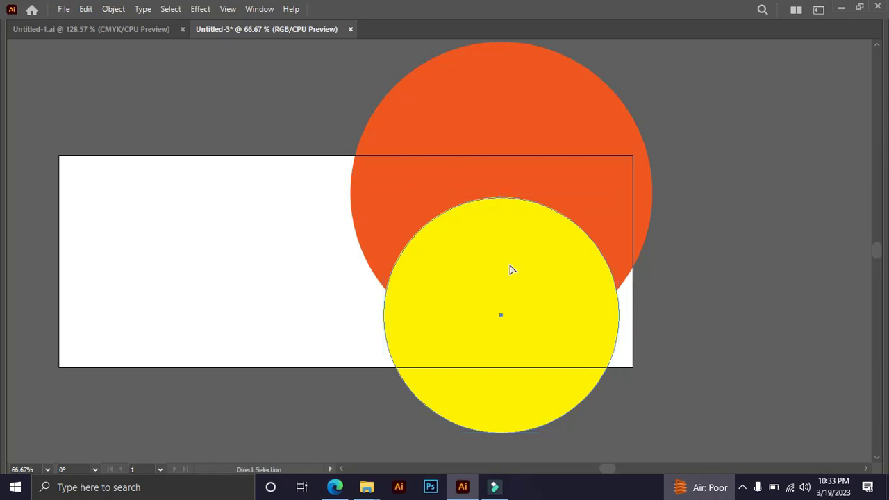
key(Delete)
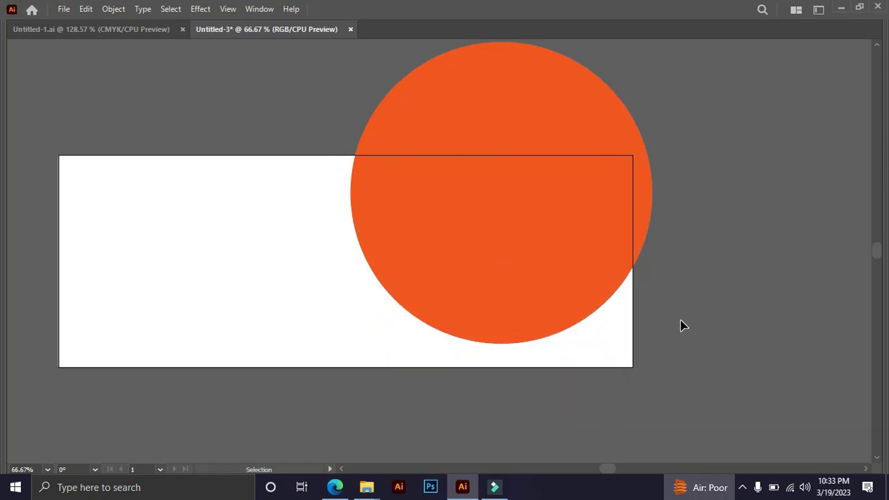
key(ctrl+alt+3)
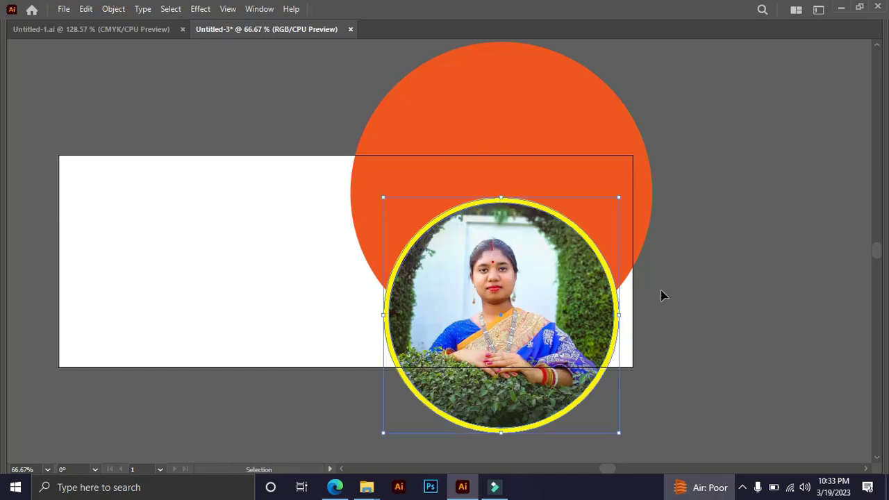
Move the clipped photo and its yellow ring together slightly upward over the orange circle.
drag(572, 323, 572, 314)
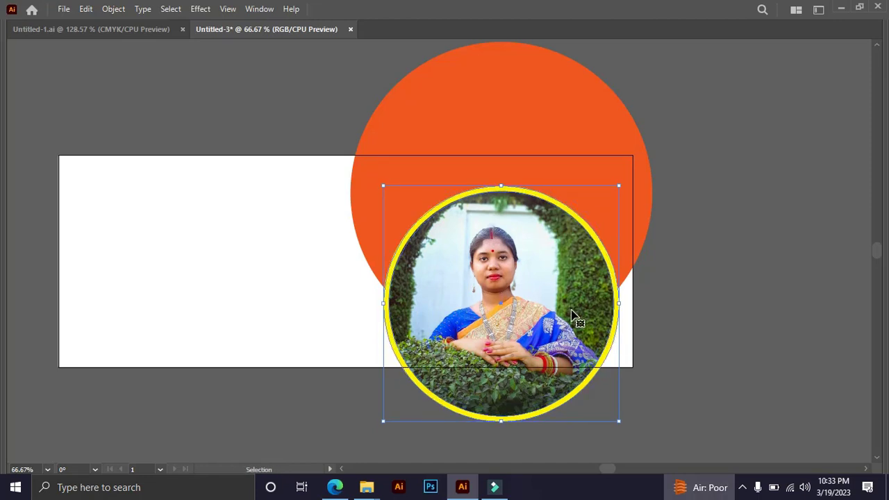
key(Up)
key(Up)
key(Up)
key(Up)
key(Up)
key(Up)
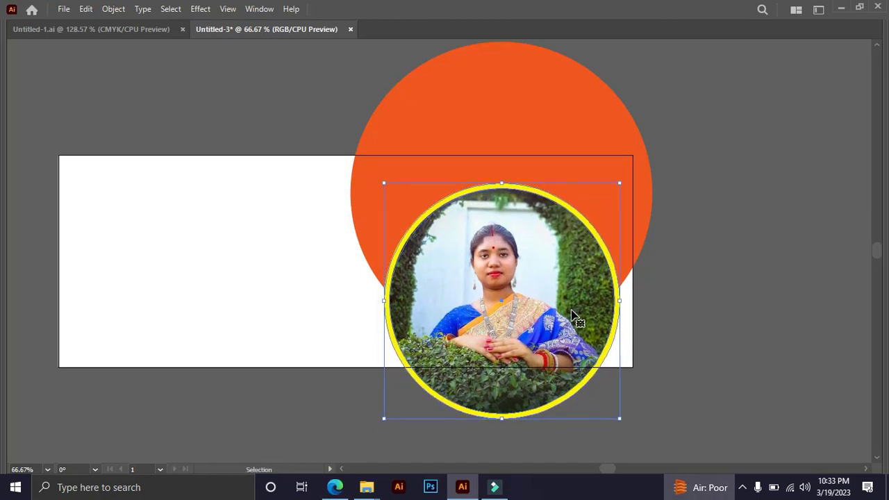
click(701, 319)
drag(710, 324, 795, 314)
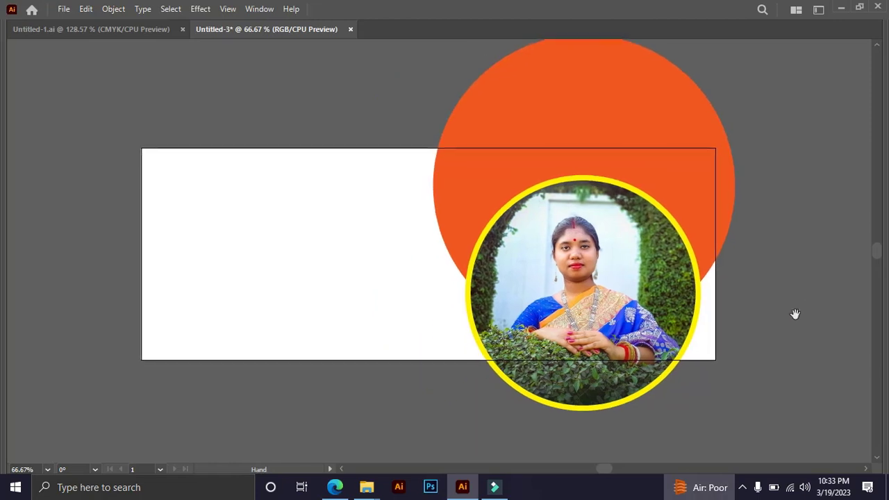
click(141, 286)
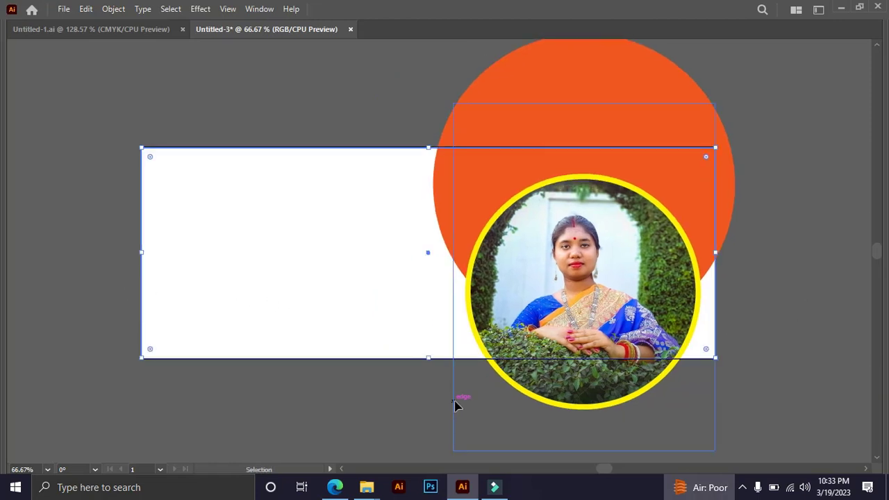
drag(408, 378, 368, 360)
ctrl+alt+click(365, 363)
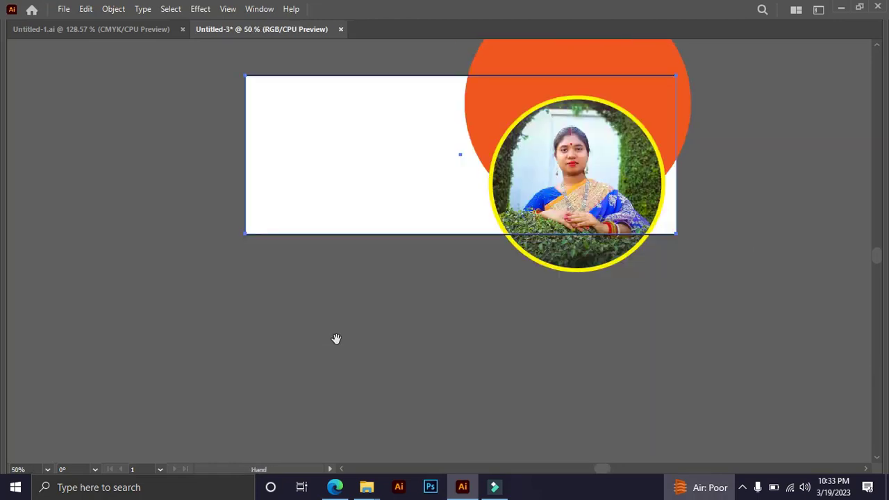
drag(355, 274, 321, 390)
ctrl+click(351, 323)
drag(390, 332, 278, 437)
drag(355, 441, 365, 375)
Draw a closed Pen shape over the banner's lower-left corner, curving from X -45, Y 162 px to X 462, Y 315 px, with a corner at X -45, Y 315 px.
key(Tab)
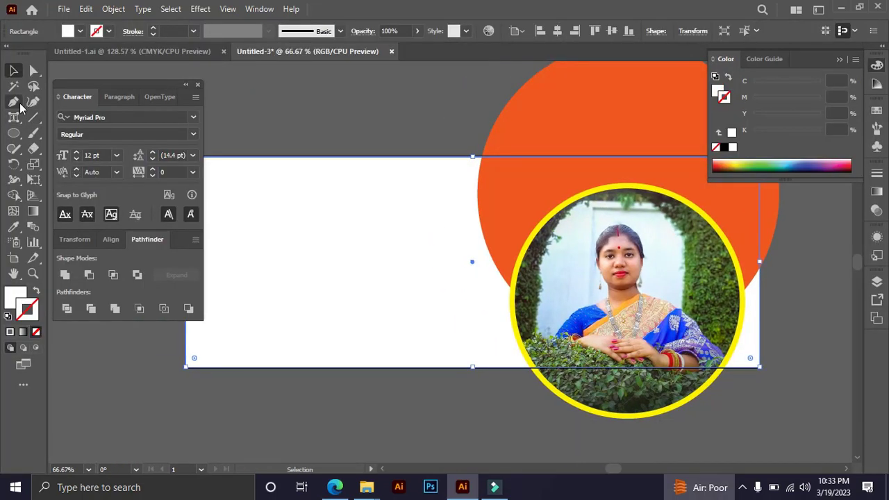
click(13, 101)
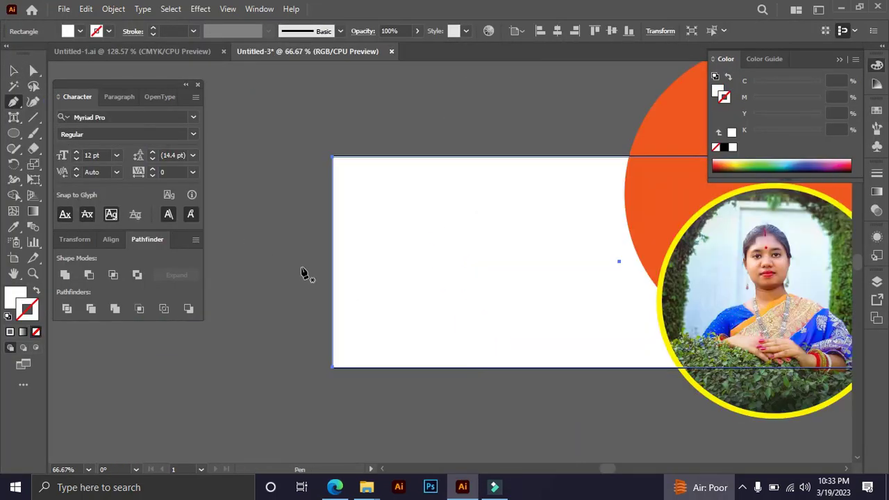
click(301, 266)
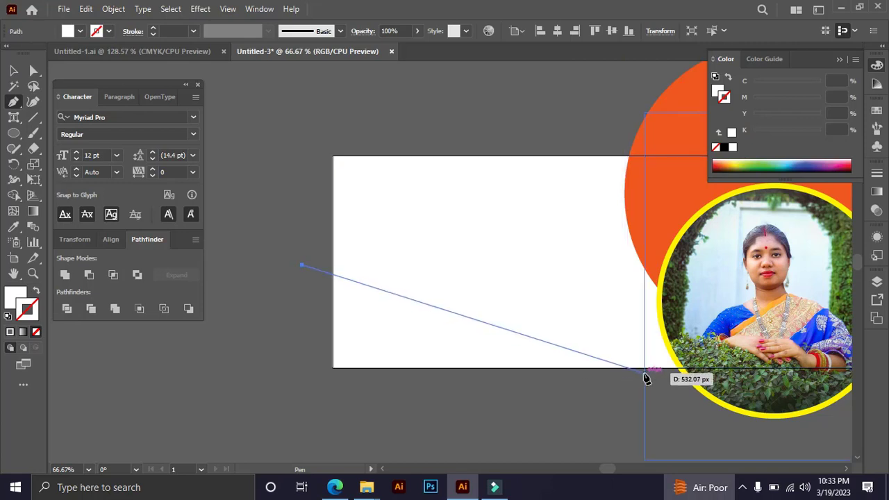
drag(645, 368, 698, 433)
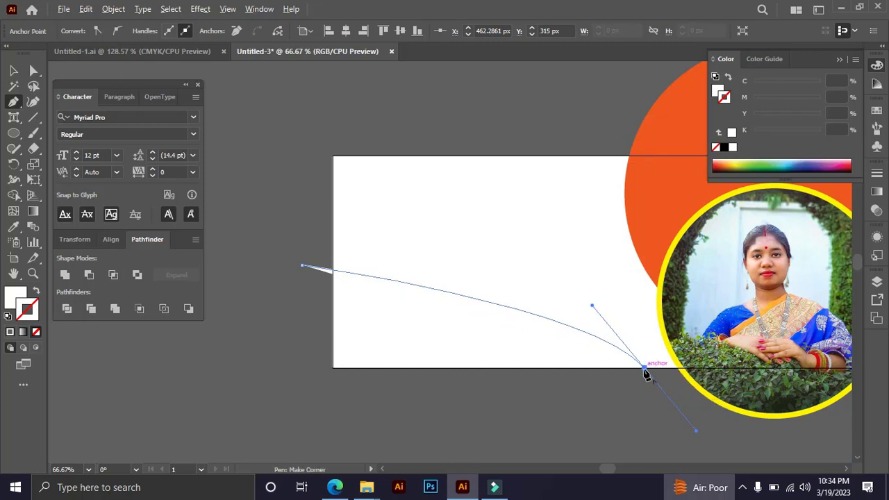
click(645, 370)
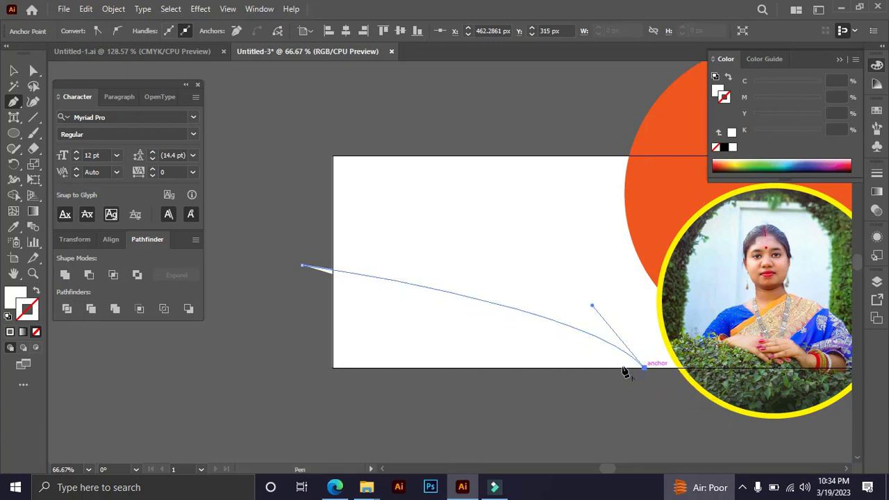
click(302, 368)
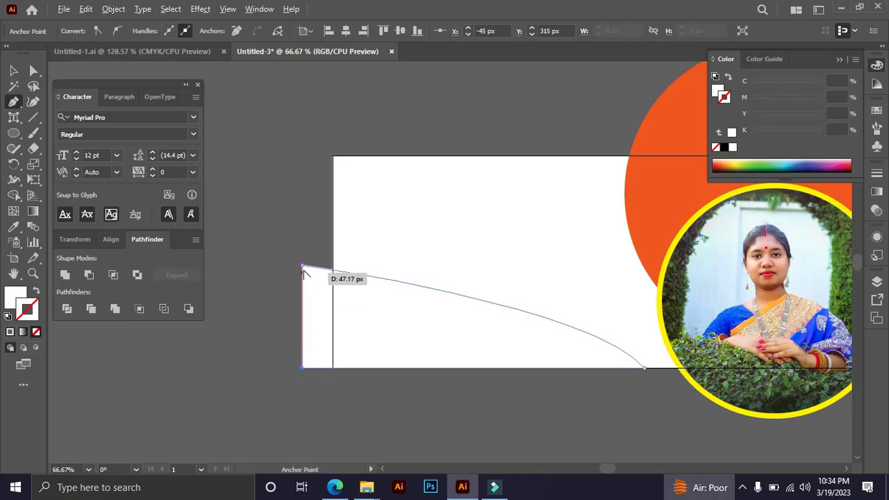
click(303, 268)
key(c)
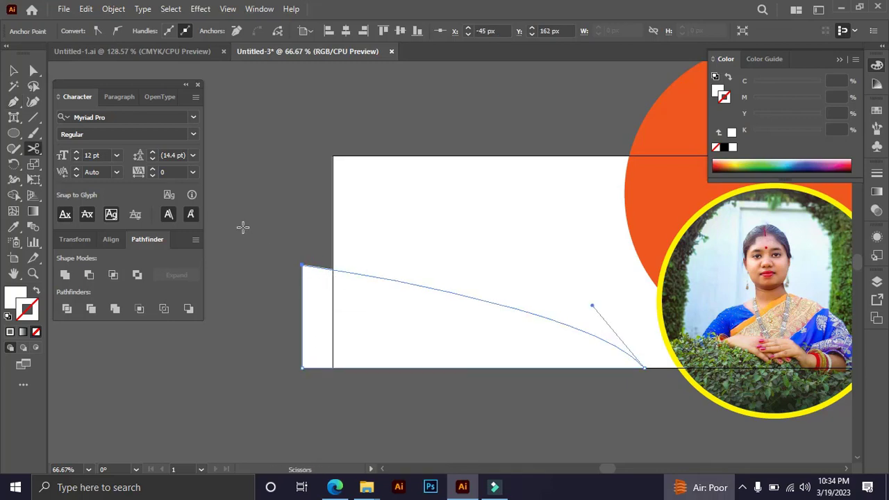
Fill the curved shape in the banner's lower-left corner with black.
key(v)
click(274, 228)
drag(287, 225, 281, 303)
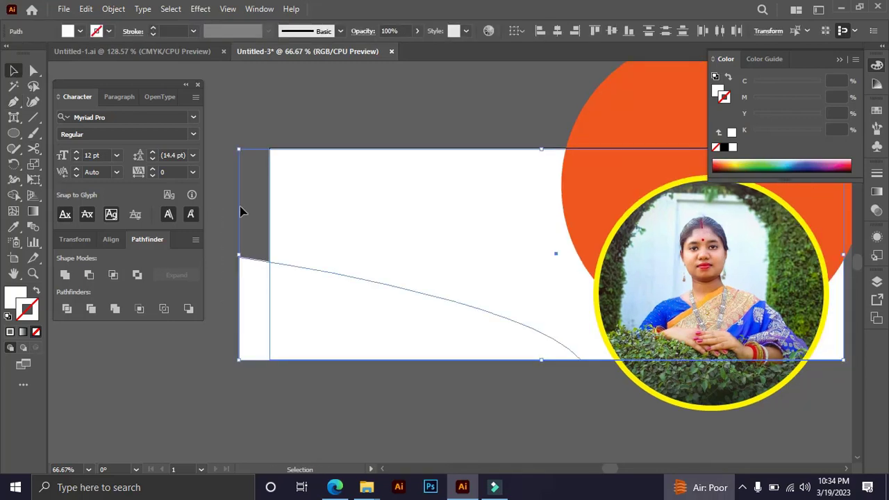
click(246, 243)
click(257, 283)
click(718, 90)
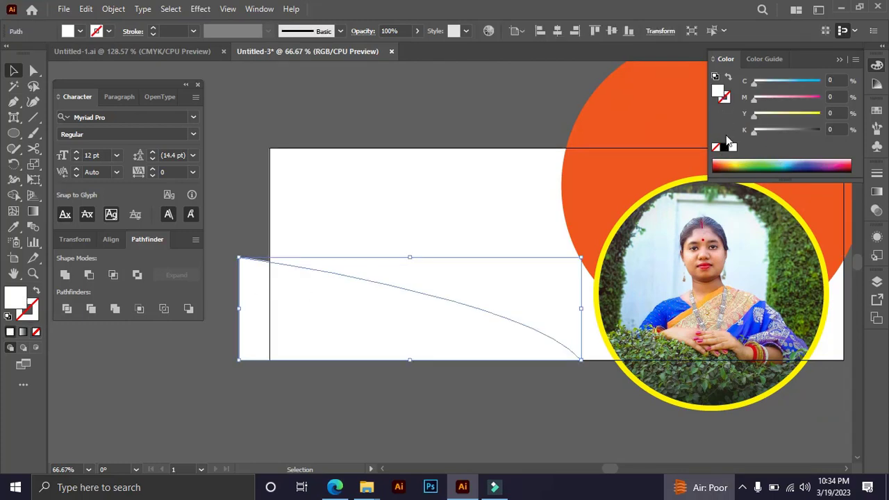
click(724, 147)
click(532, 456)
key(Tab)
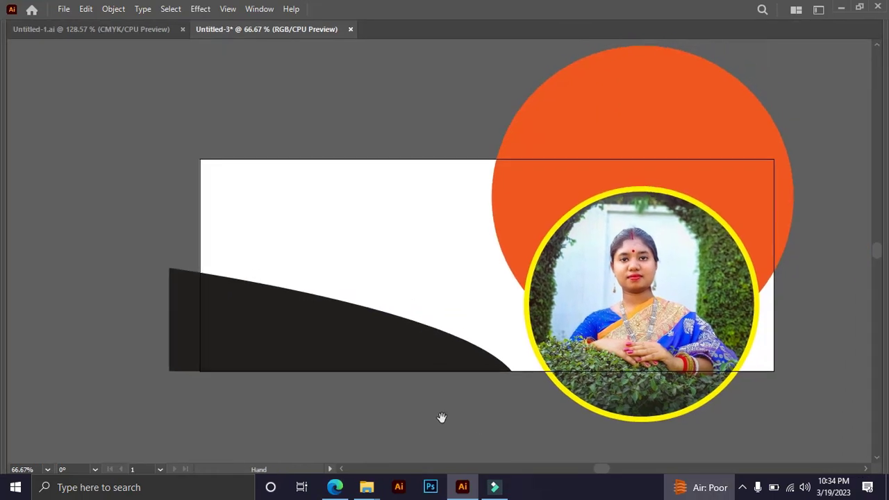
key(space)
drag(357, 135, 267, 111)
key(space)
key(space)
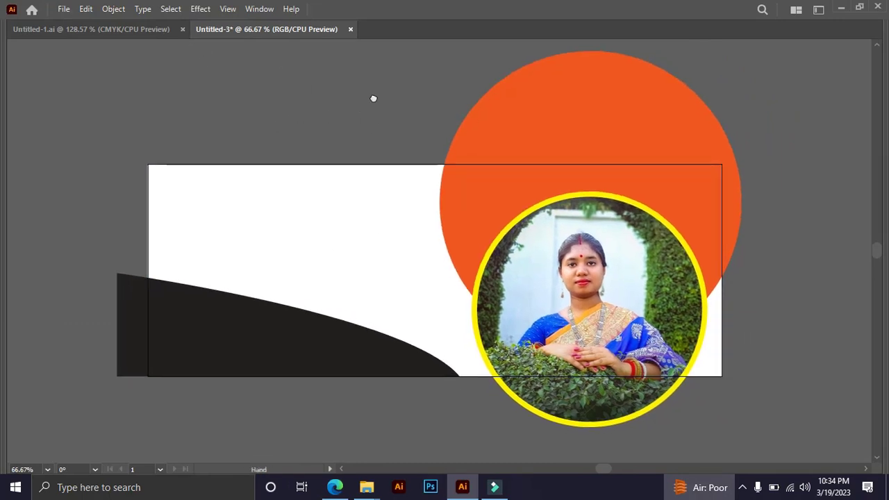